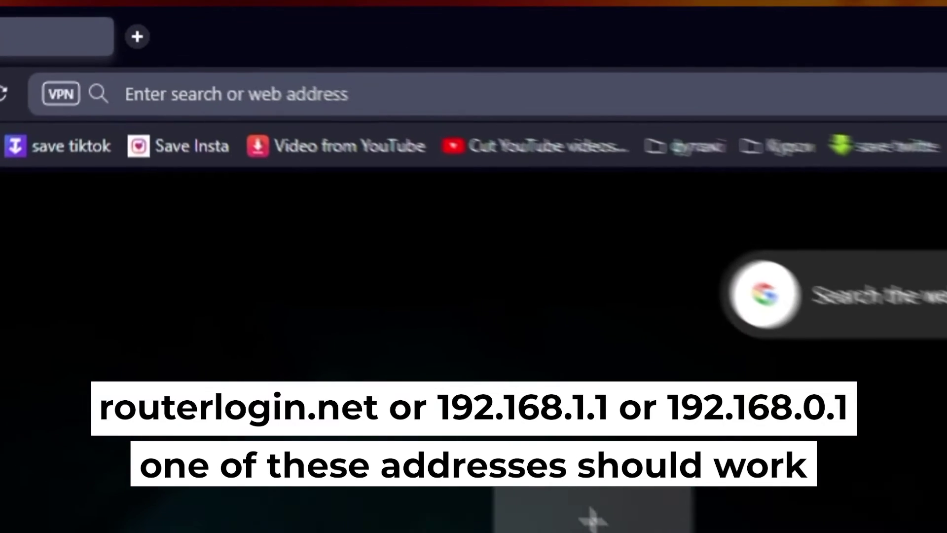
Go to 192.168.1.1 without the autocompleted path to reach the router's start.htm page.
type("192.16")
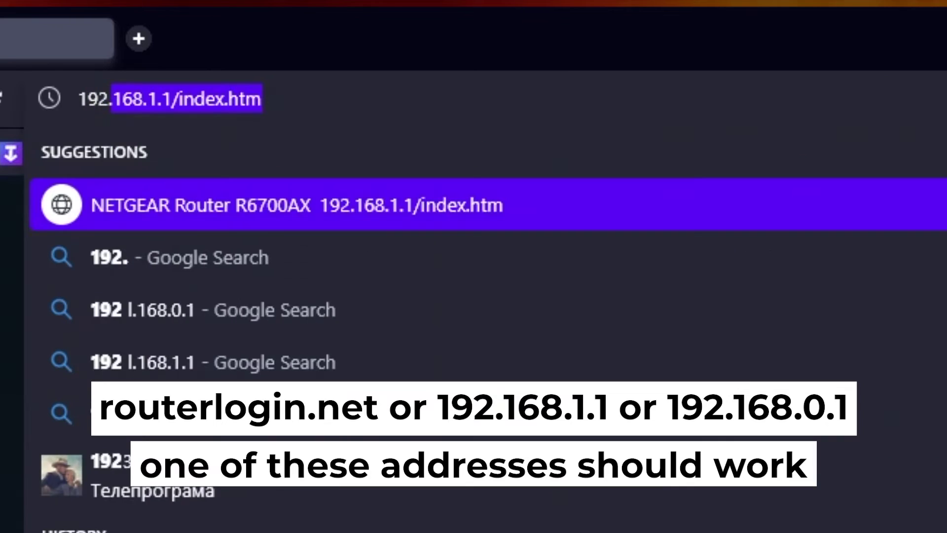
type("8.1.")
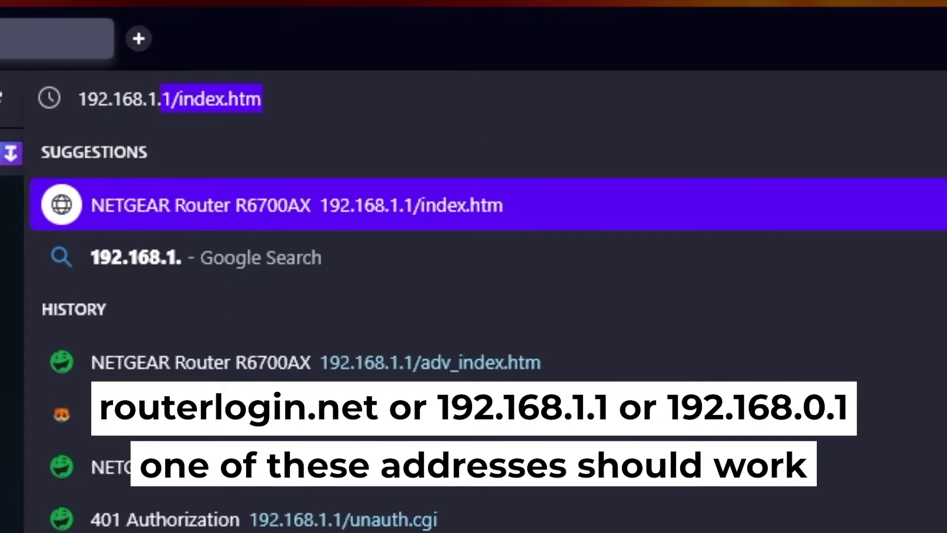
key("Delete")
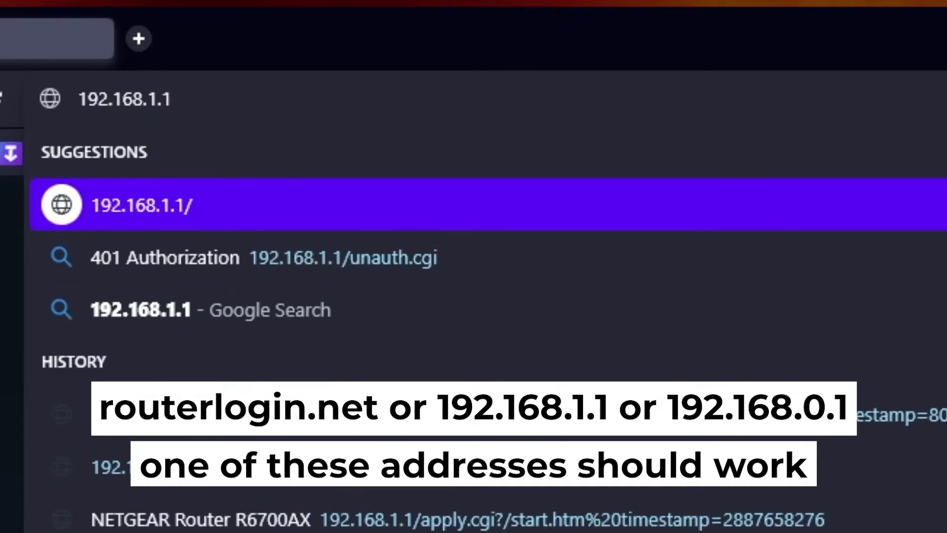
key("Return")
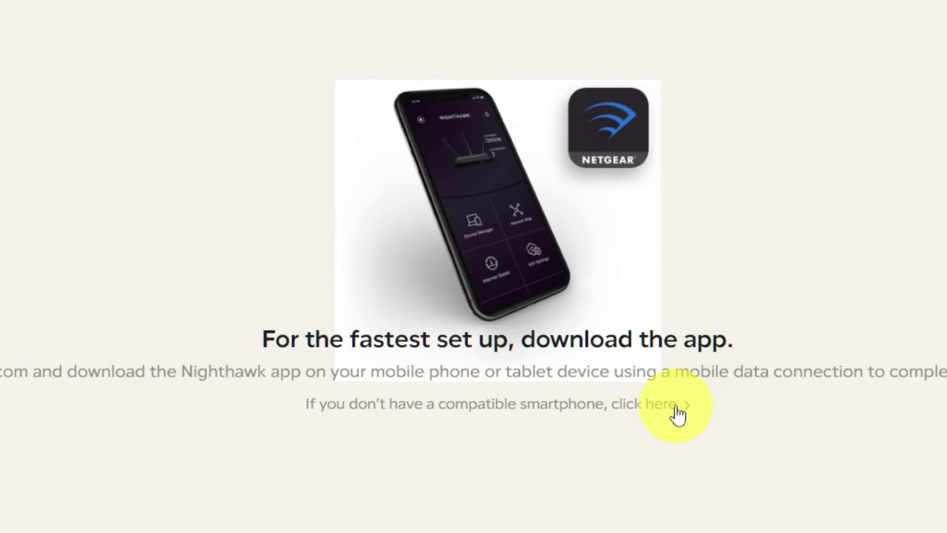
Skip the Nighthawk app and apply with auto firmware updates and analytics both left on I Disagree.
left_click(678, 414)
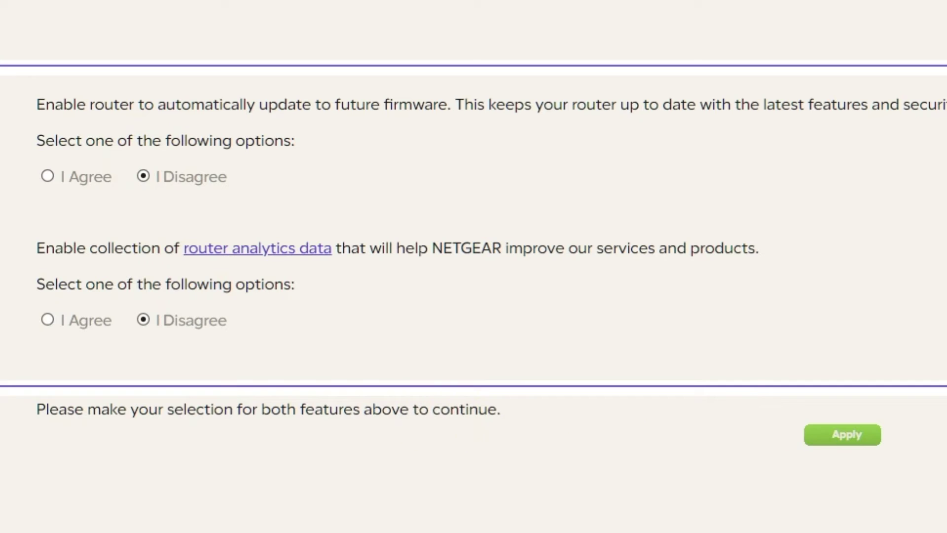
left_click(848, 435)
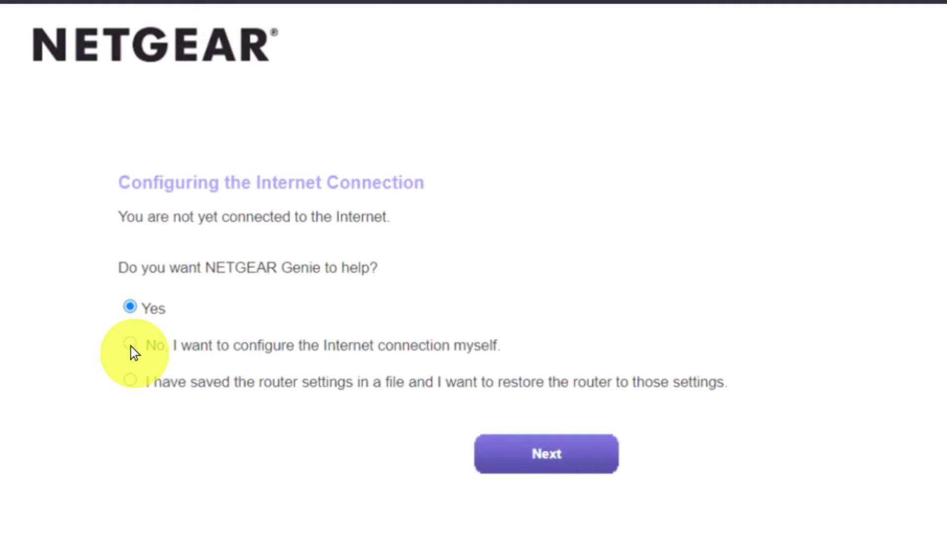
Choose 'No, I want to configure the Internet connection myself' and confirm the networking warning.
left_click(130, 344)
left_click(507, 454)
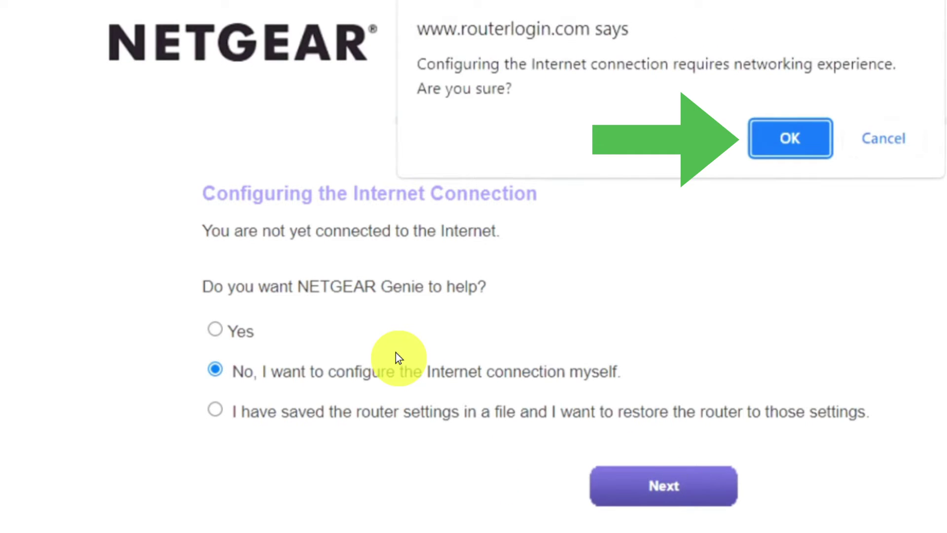
left_click(777, 139)
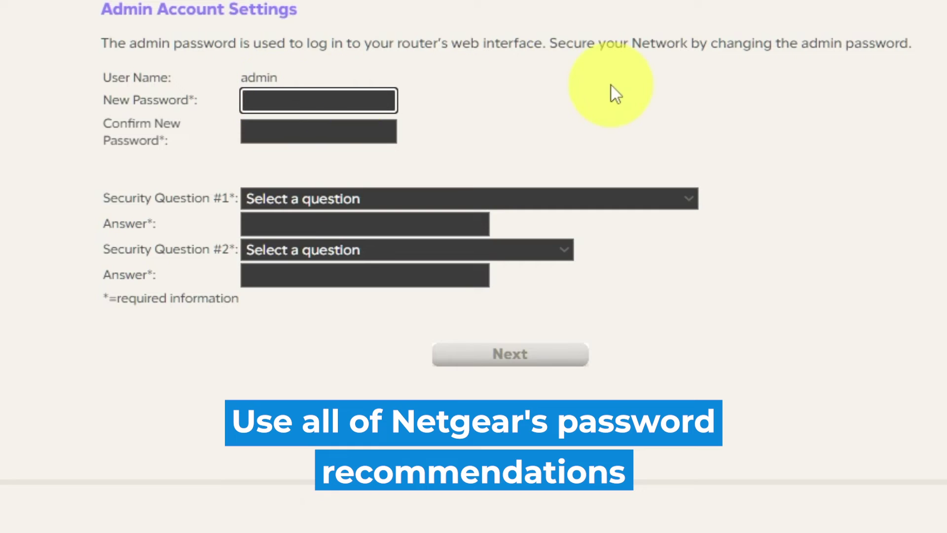
Enter and confirm the new admin password, then answer the first-NETGEAR-product security question.
type("N")
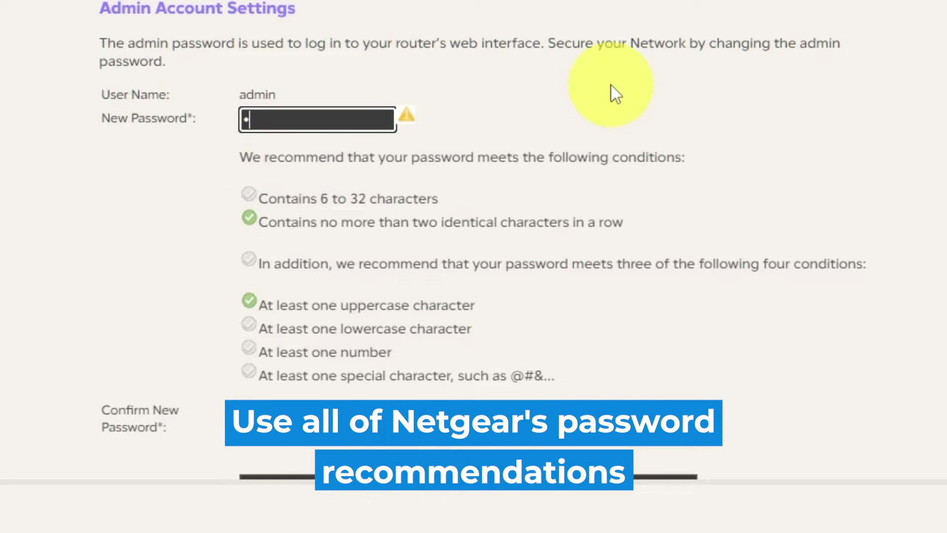
type("etgear1")
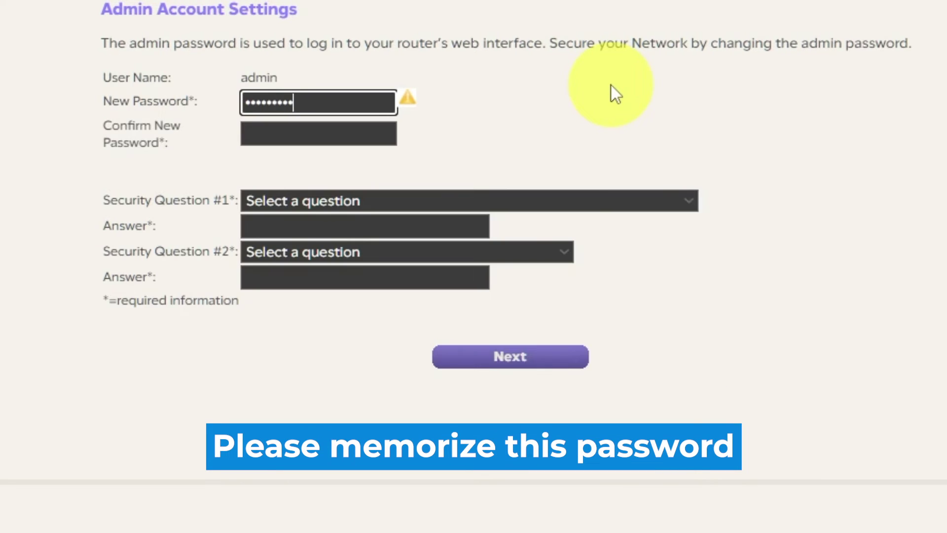
type("23")
left_click(357, 134)
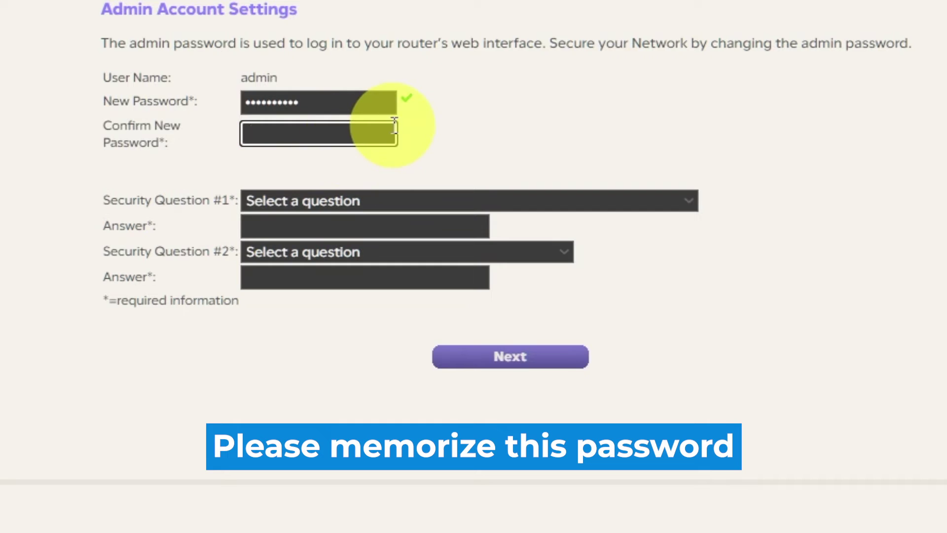
type("Netgear123")
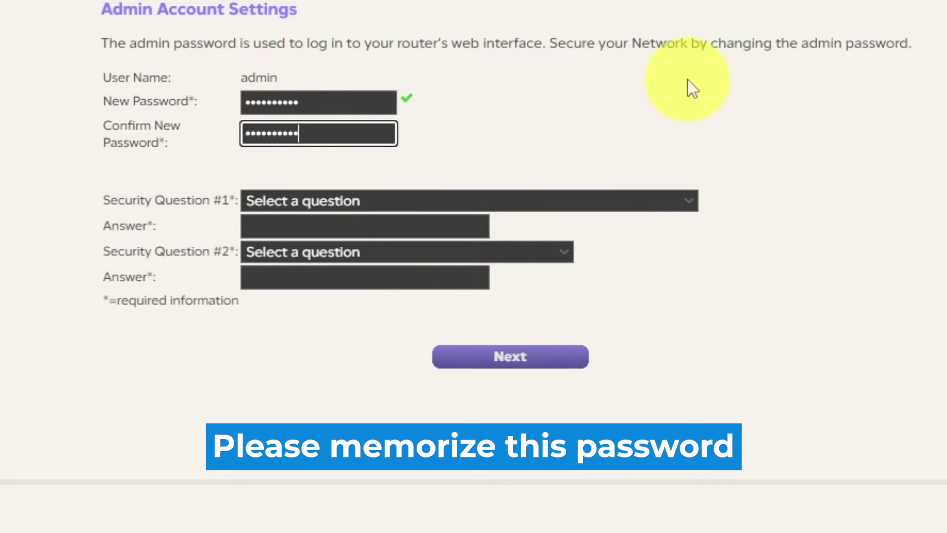
left_click(690, 200)
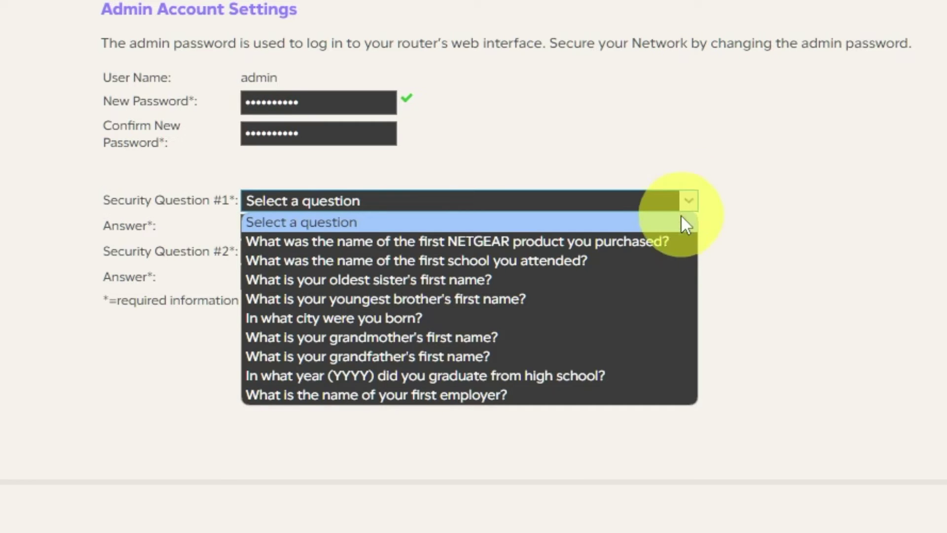
left_click(661, 241)
left_click(403, 226)
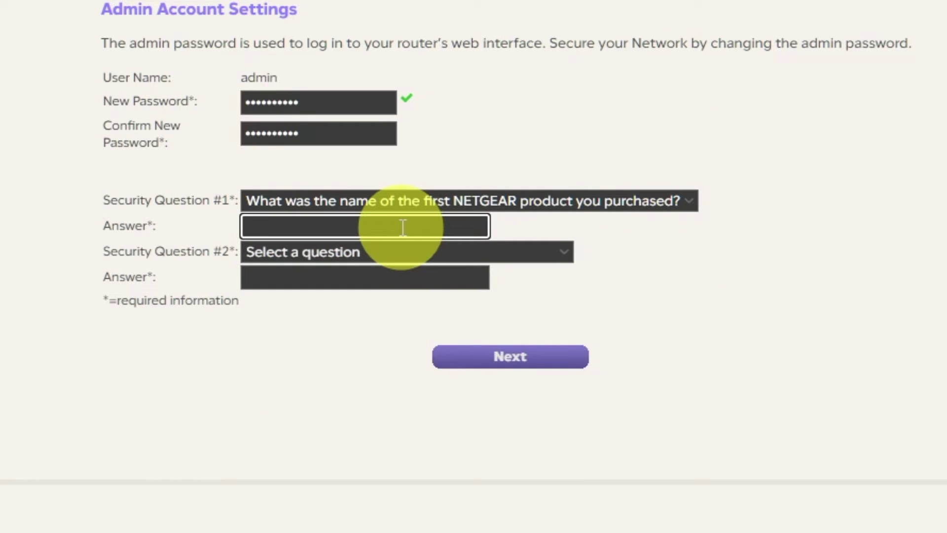
type("999")
Pick the best friend's first name as security question #2 and fill in its answer.
left_click(568, 254)
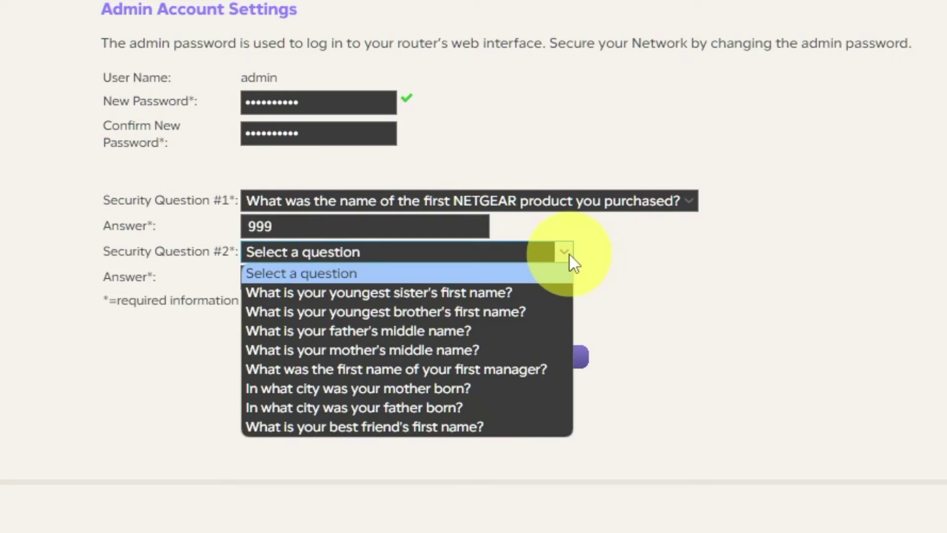
left_click(415, 426)
left_click(389, 276)
type("bob")
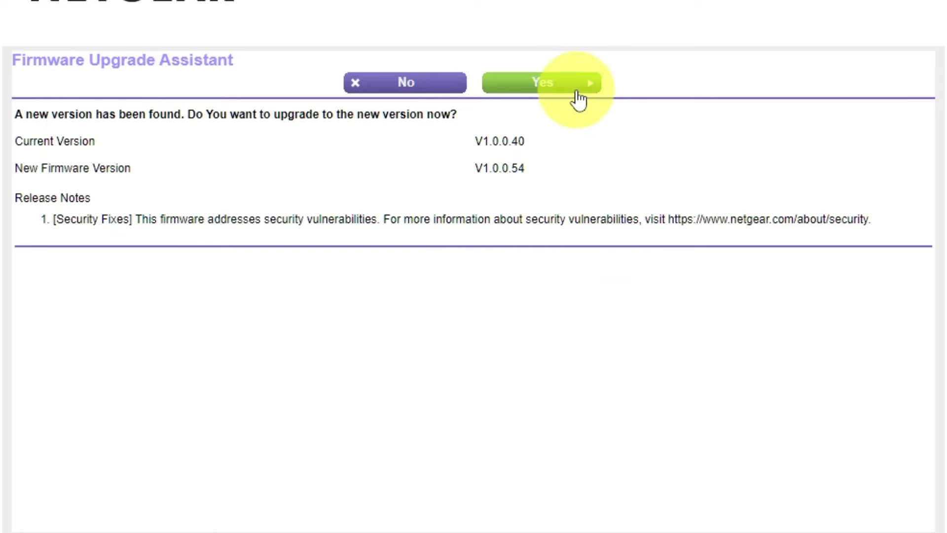
Accept the upgrade to firmware V1.0.0.54 and let it download and install.
left_click(577, 95)
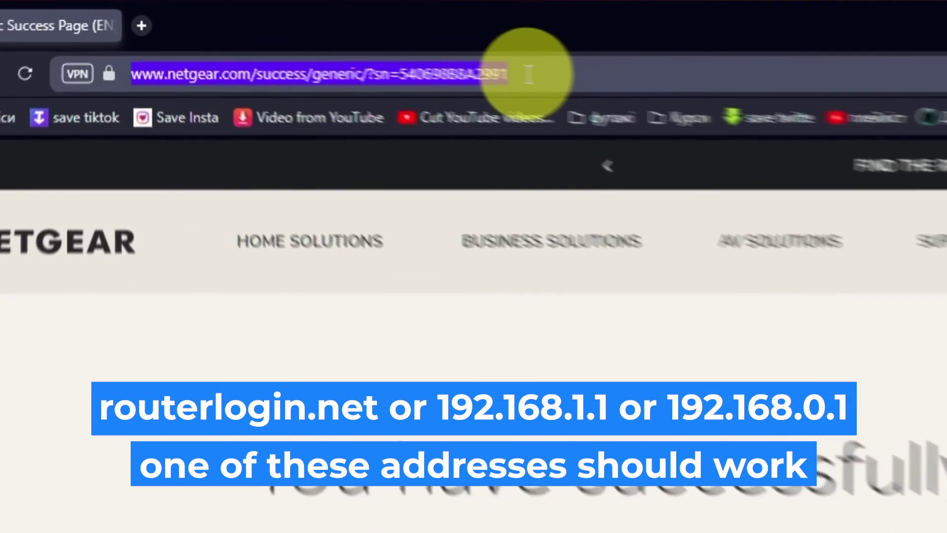
Reload 192.168.1.1 and sign in as admin with the new password.
type("192.168")
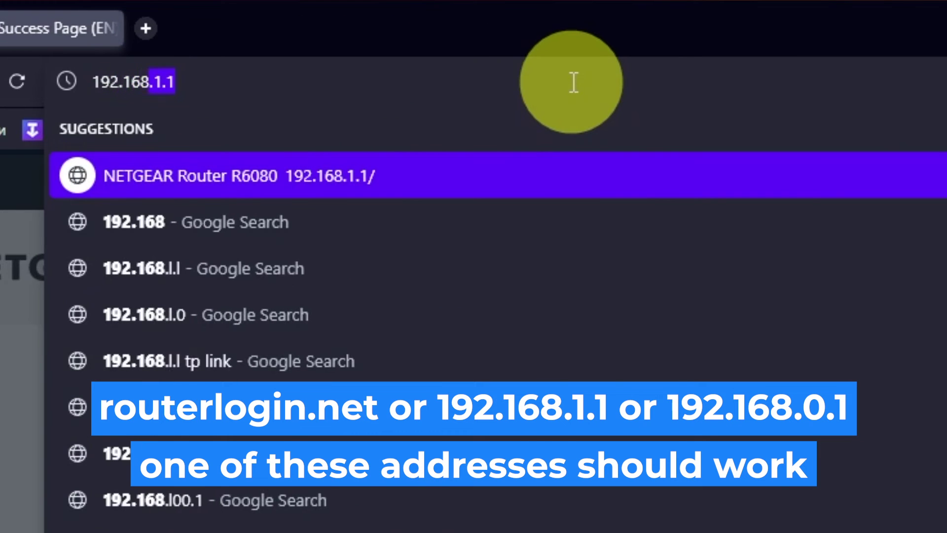
type(".1.1")
key("Return")
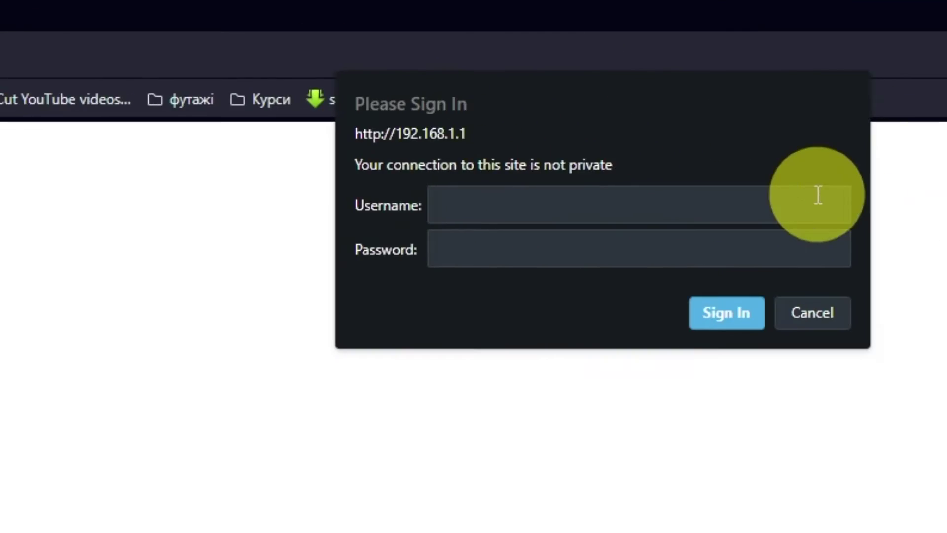
type("admin")
left_click(774, 239)
type("********")
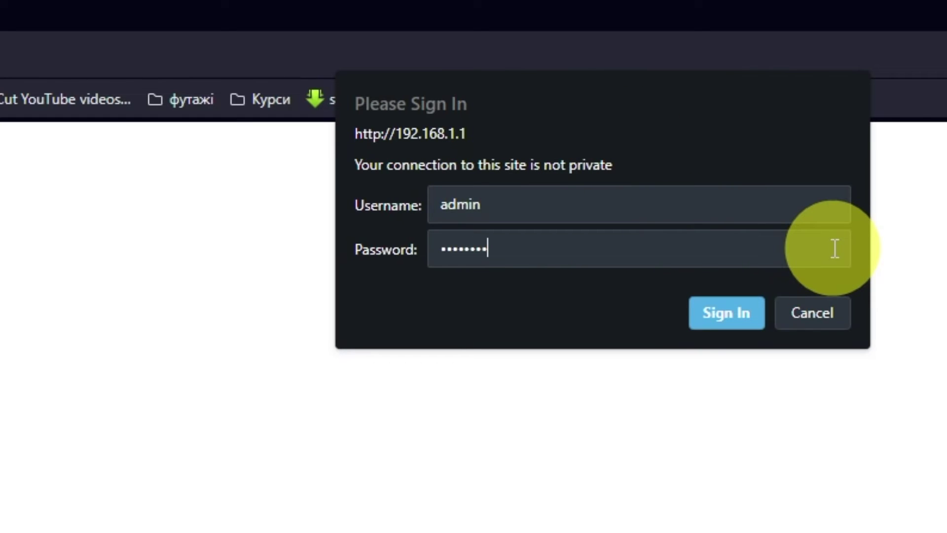
type("***")
left_click(738, 316)
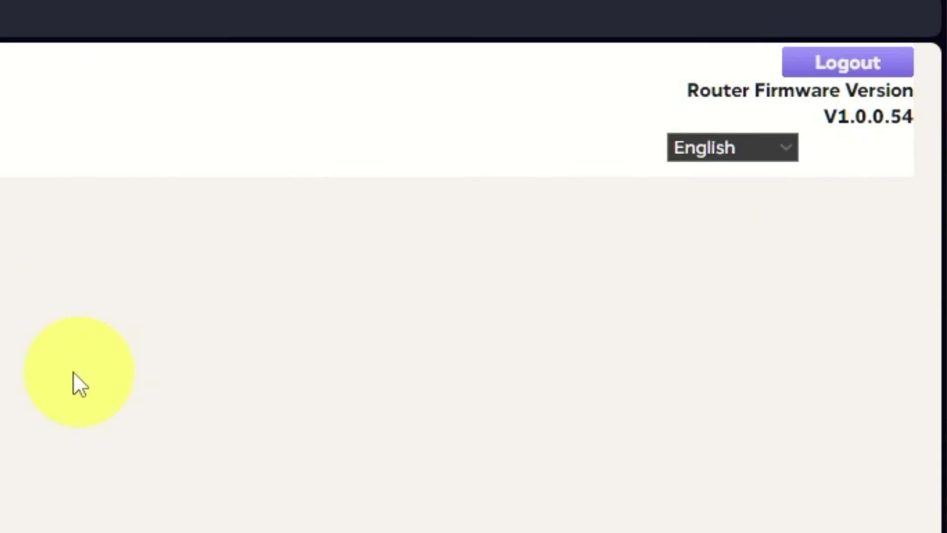
Look through the interface language list and keep English.
left_click(786, 147)
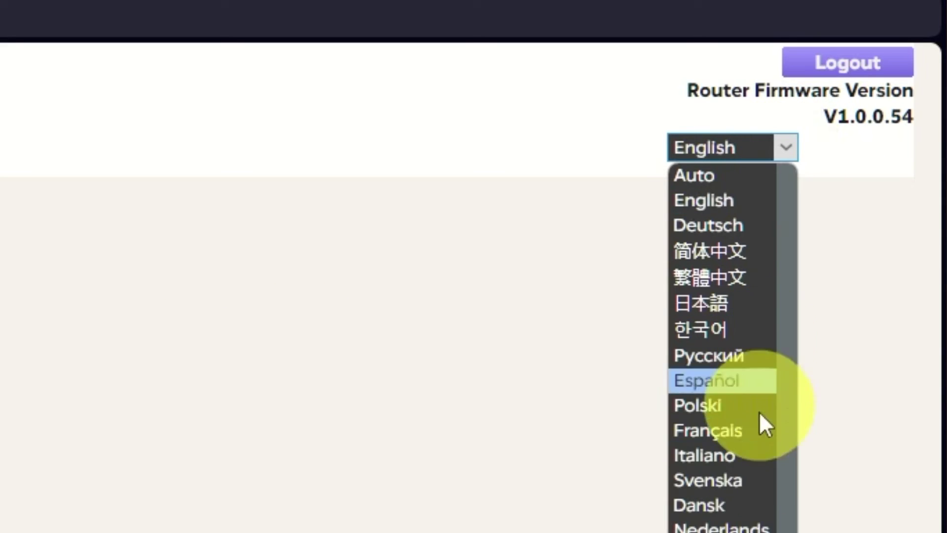
scroll(730, 523, "down", 1)
scroll(719, 508, "up", 1)
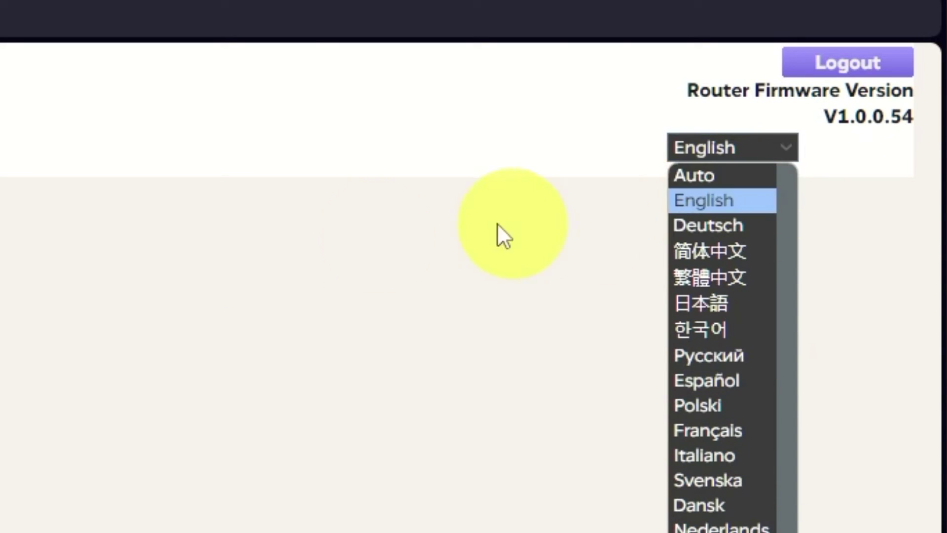
left_click(291, 252)
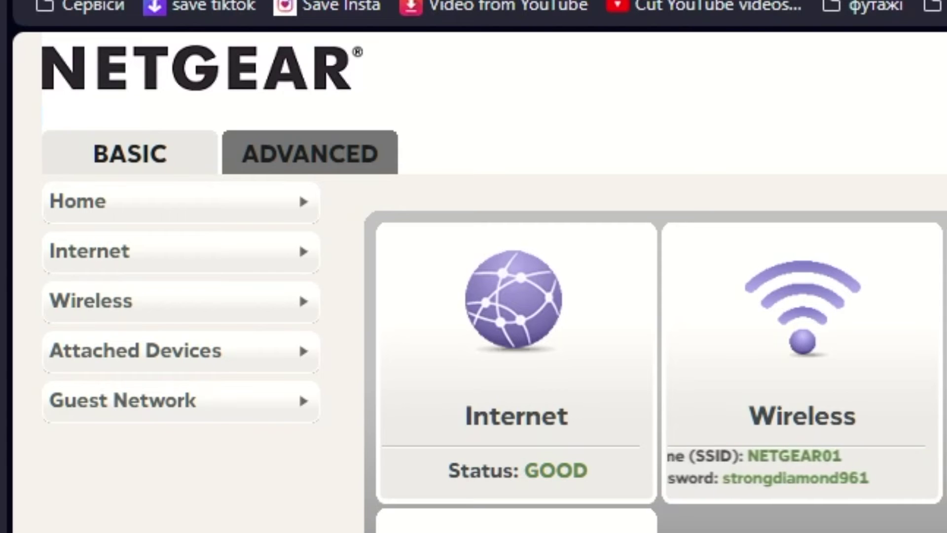
In ADVANCED > Setup Wizard, pick 'No. I want to configure the router myself' and continue.
left_click(352, 155)
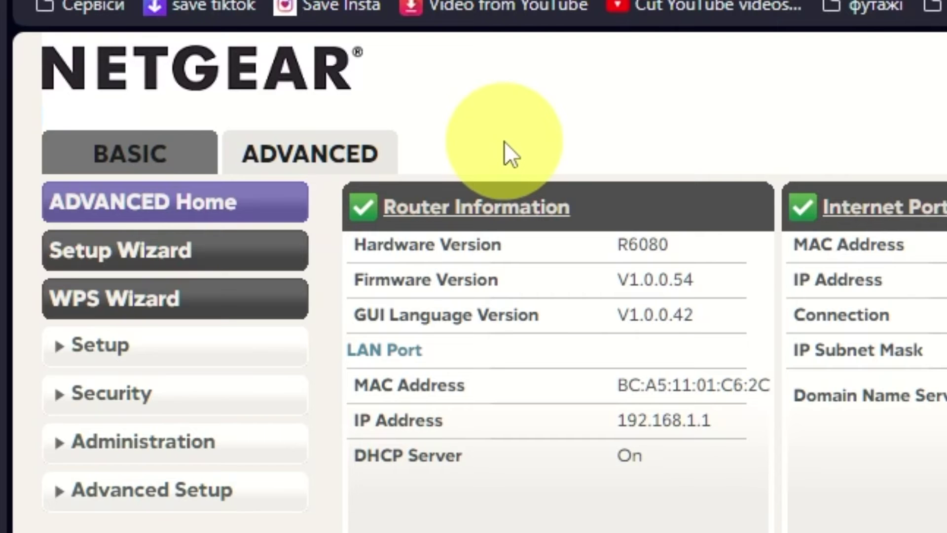
left_click(244, 250)
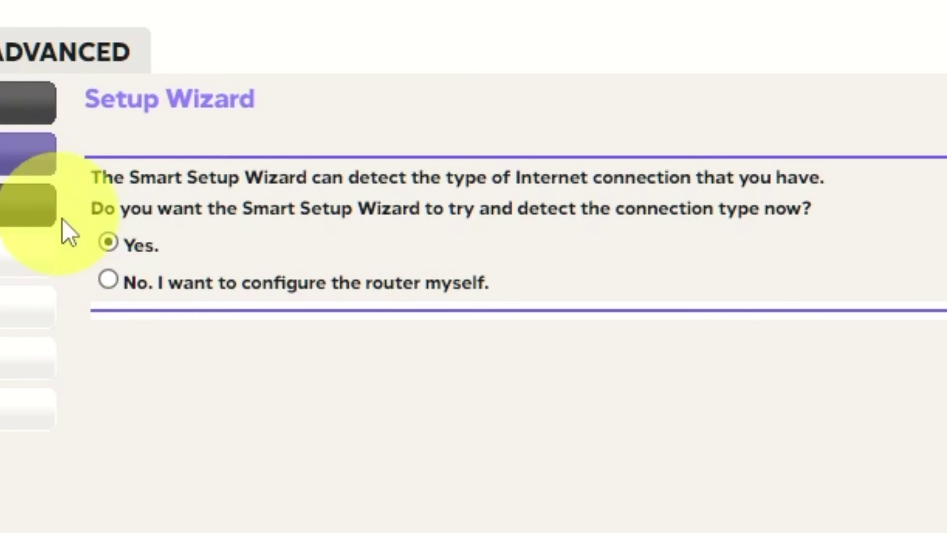
left_click(107, 279)
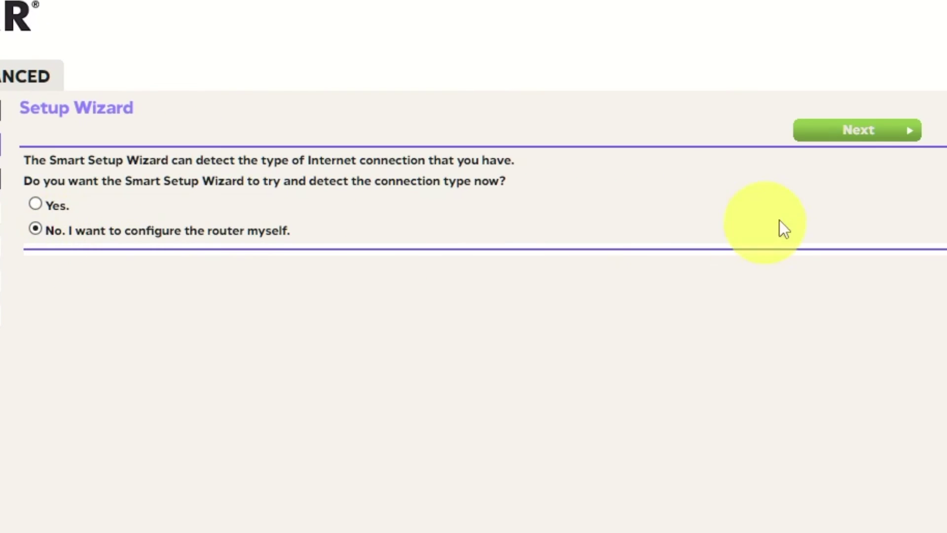
left_click(916, 134)
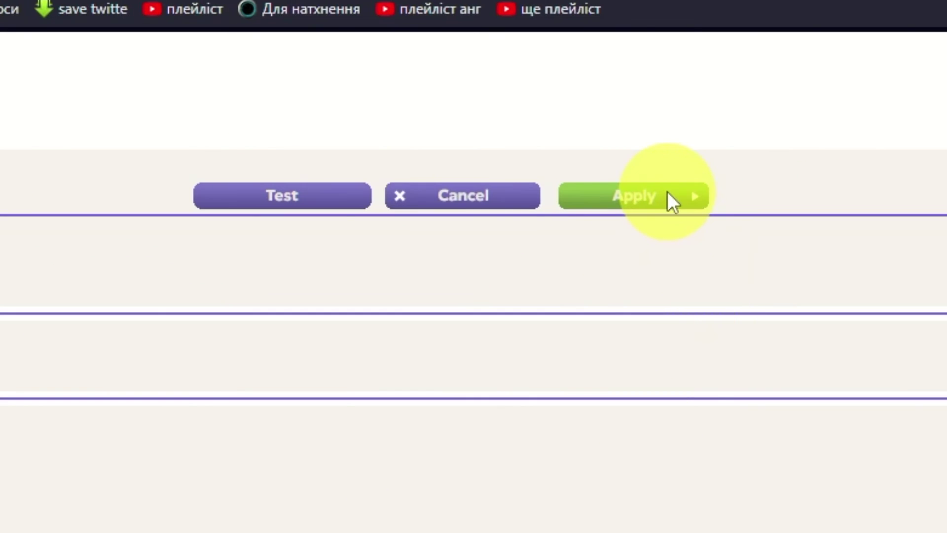
Apply Internet Setup with no login, ISP-assigned dynamic IP and ISP-supplied DNS.
left_click(667, 192)
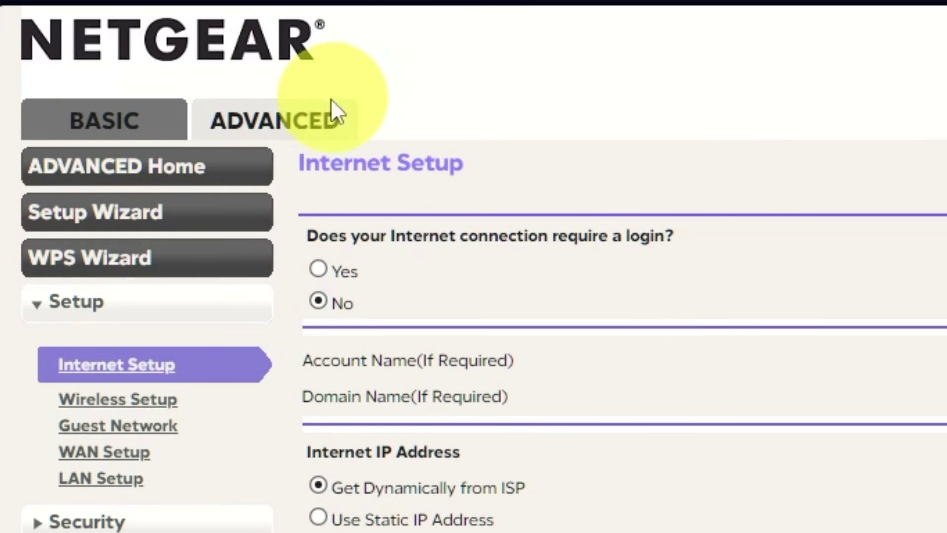
Reboot the router from the ADVANCED Home page and confirm the restart.
left_click(309, 117)
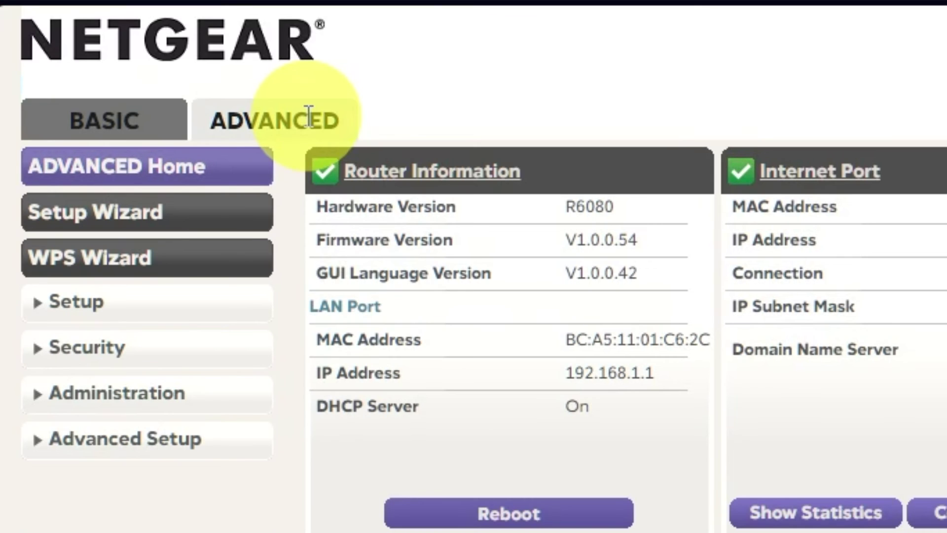
left_click(232, 170)
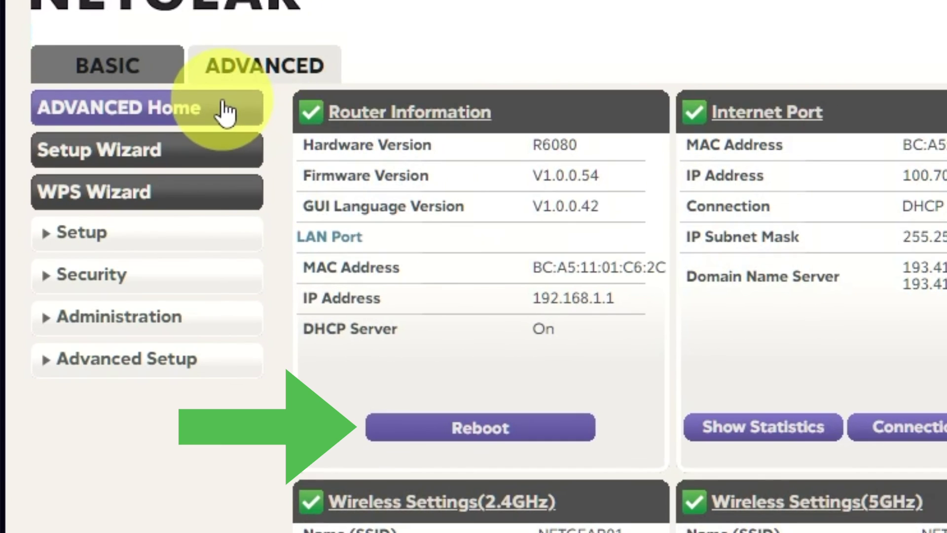
left_click(493, 428)
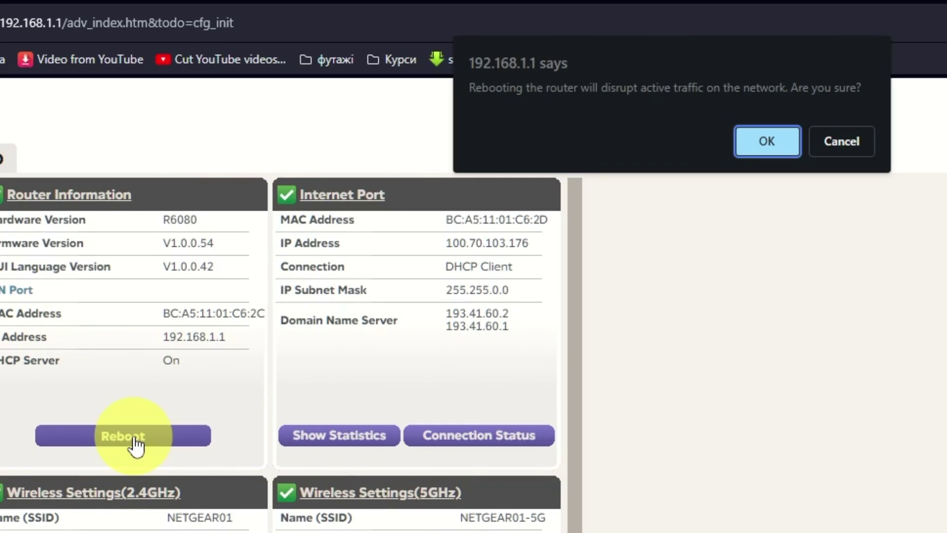
left_click(759, 148)
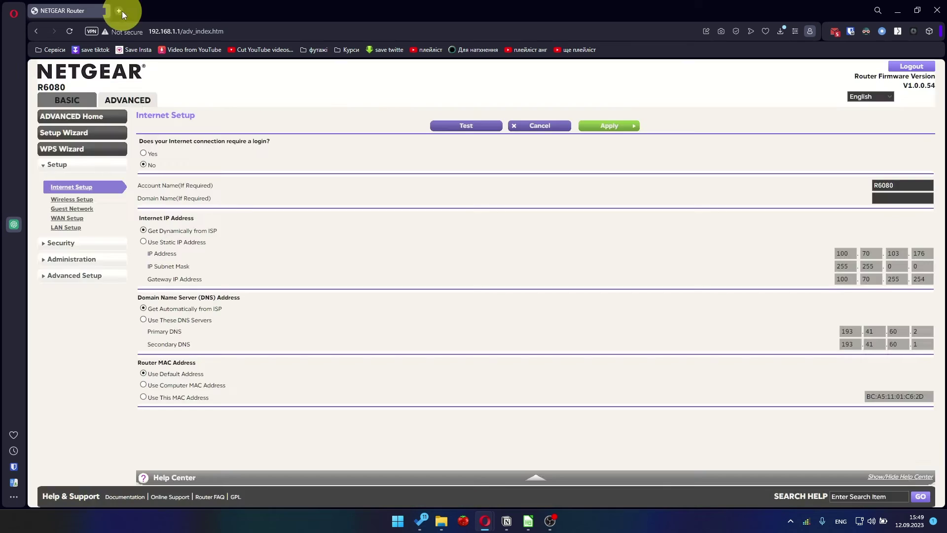
Open a new tab and try loading youtube.com while the router restarts.
left_click(120, 10)
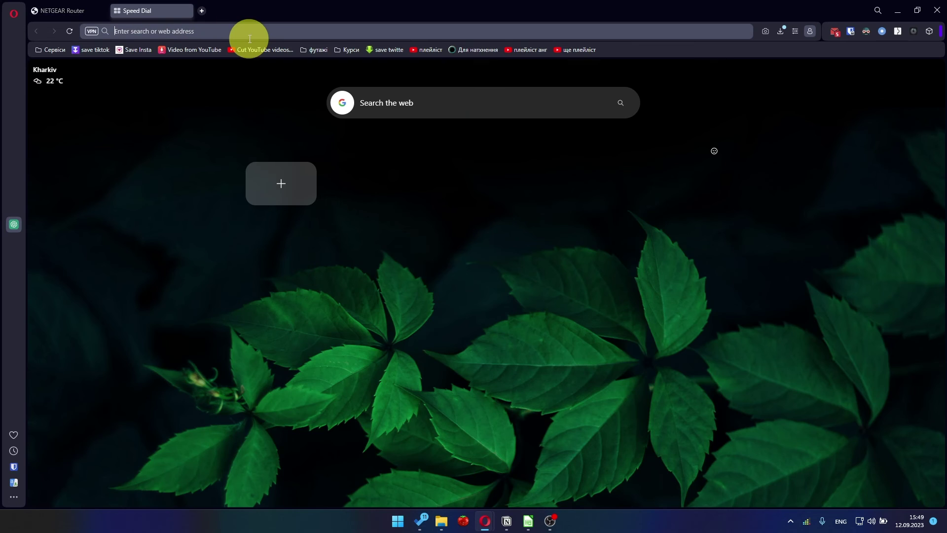
left_click(251, 33)
type("youtube.com")
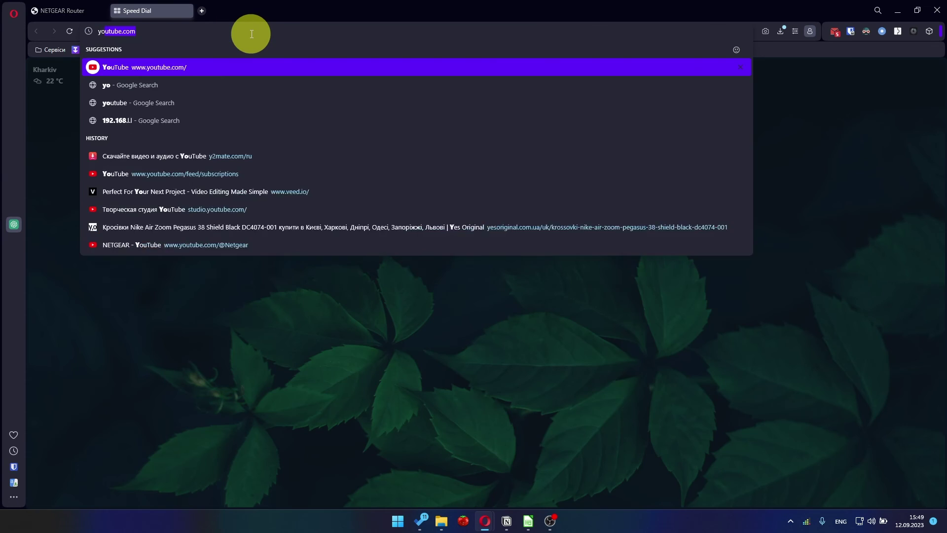
key("Return")
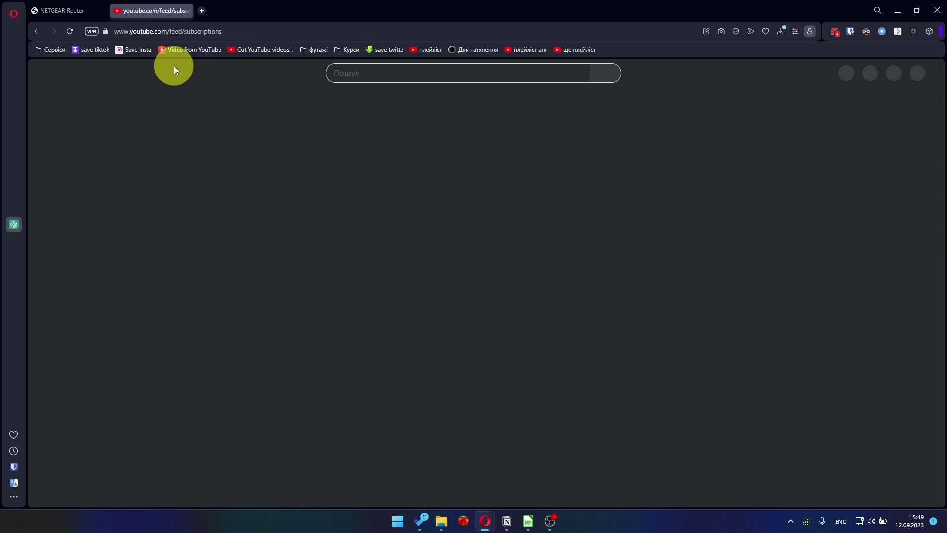
left_click(219, 34)
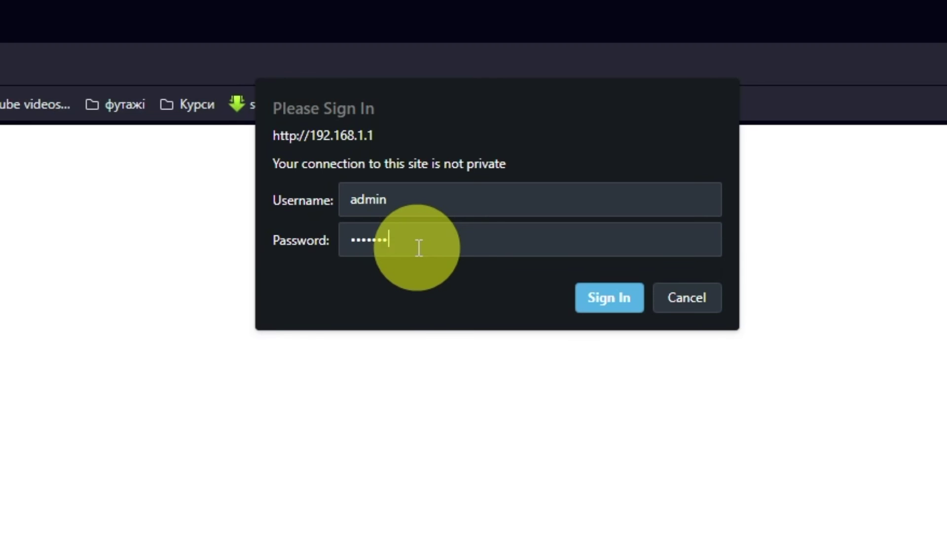
Sign in as admin, then in ADVANCED > Setup > Internet Setup apply 'Use Computer MAC Address'.
left_click(609, 297)
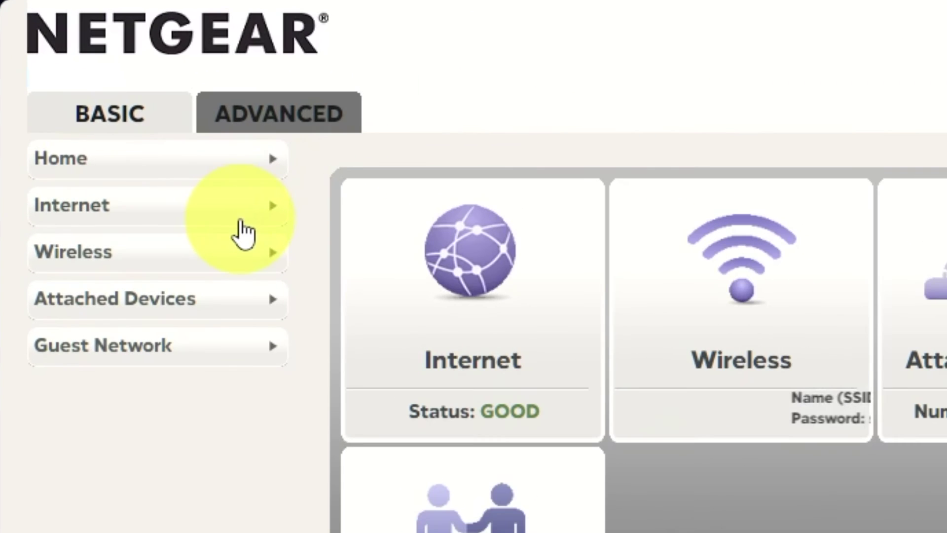
left_click(298, 121)
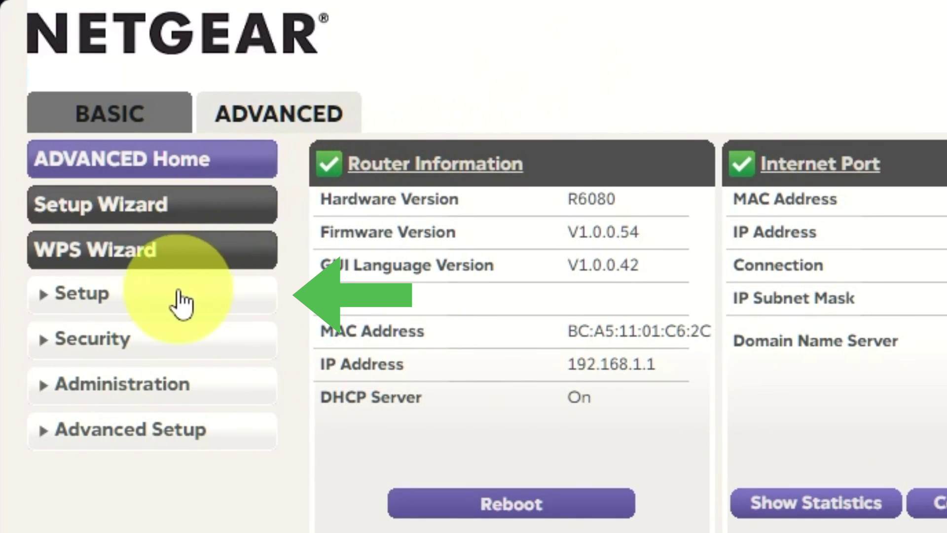
left_click(180, 303)
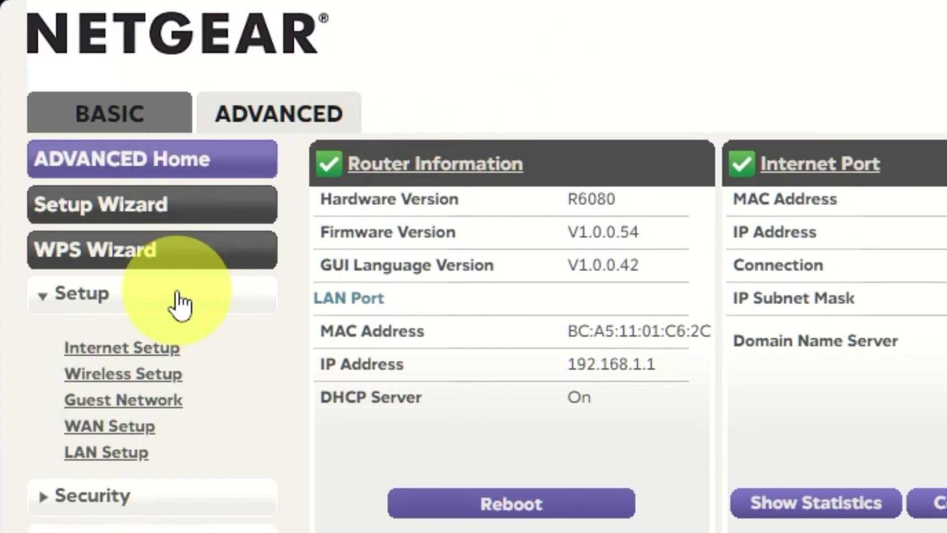
left_click(157, 354)
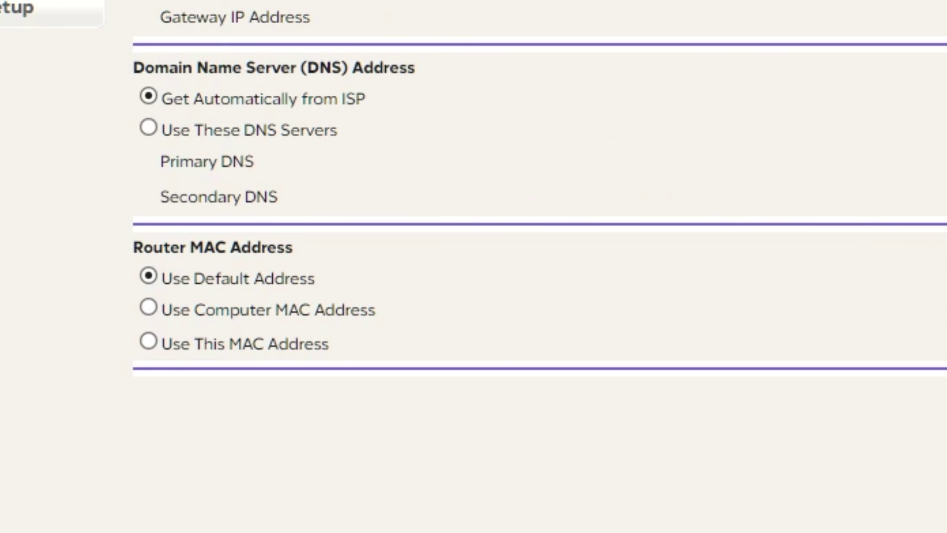
left_click(148, 306)
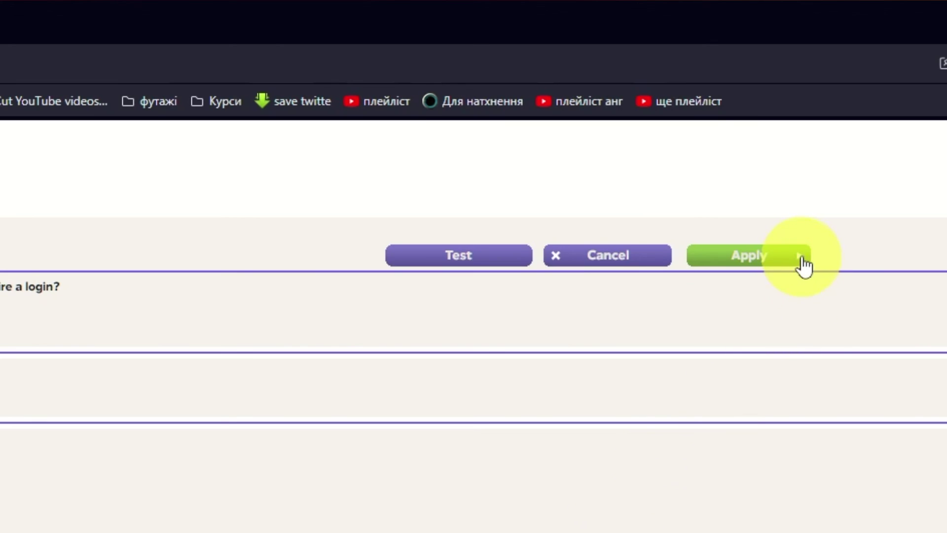
left_click(802, 257)
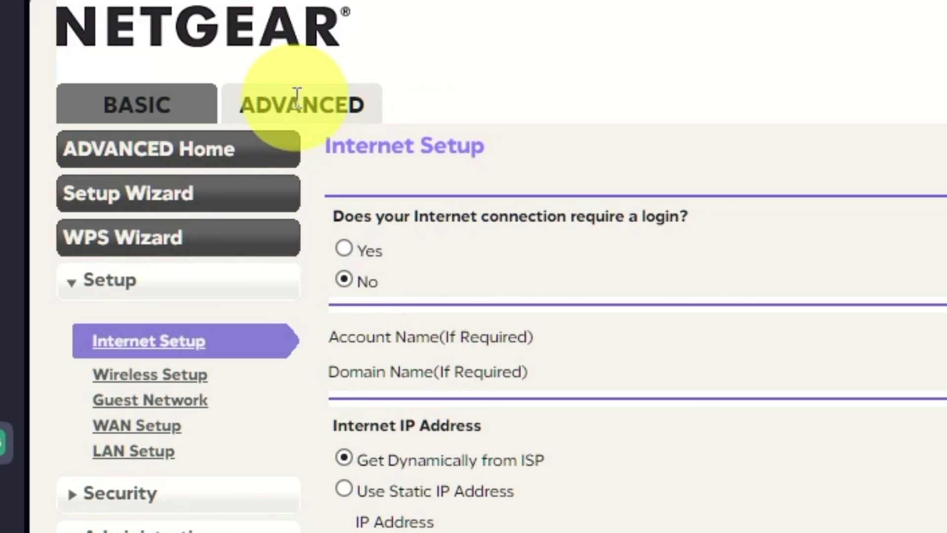
Reboot the router again from the ADVANCED Home page and confirm the restart.
left_click(247, 151)
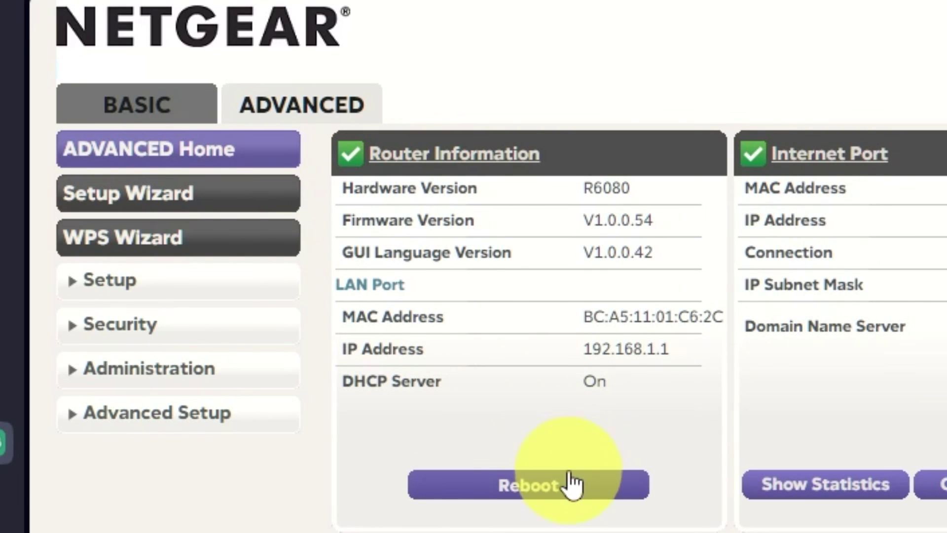
left_click(543, 493)
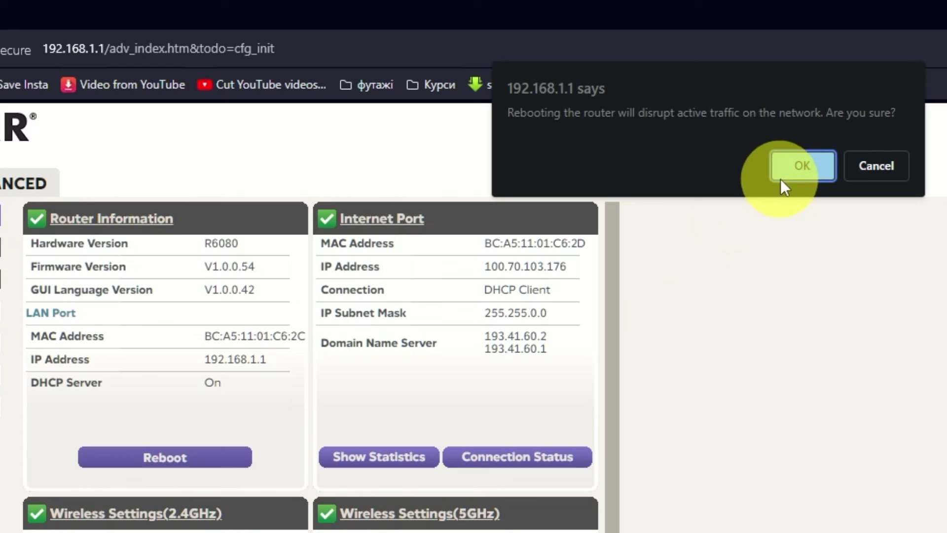
left_click(781, 179)
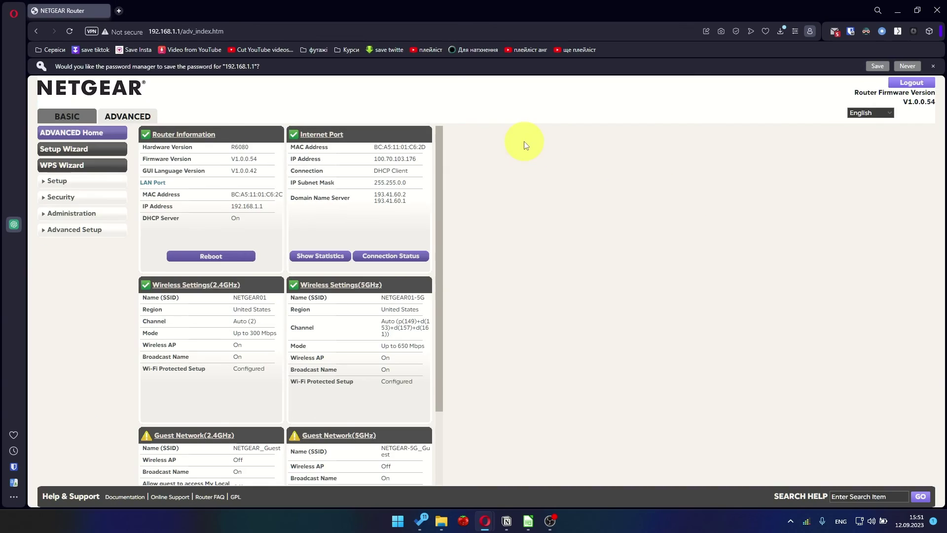
Load YouTube in a new tab via the 'you' address-bar suggestion to confirm internet access.
key("ctrl+t")
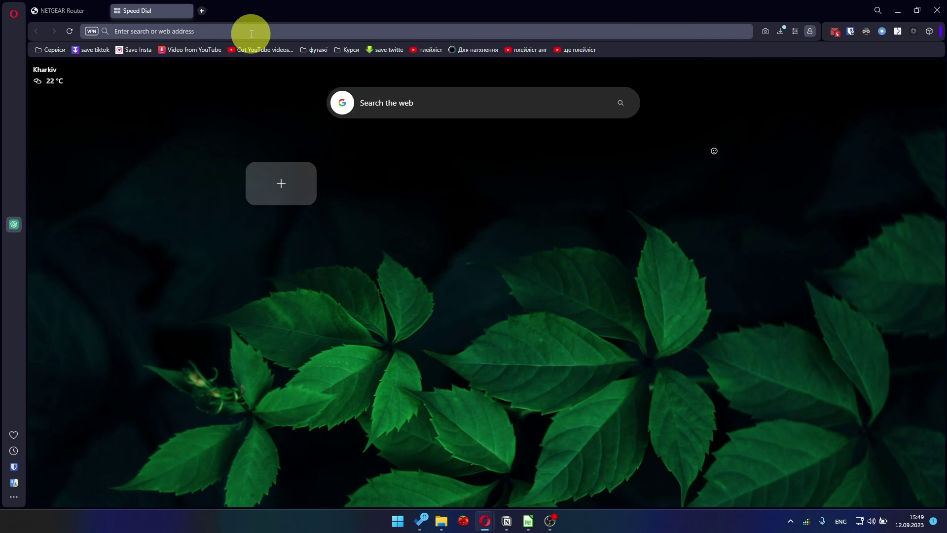
type("you")
left_click(208, 68)
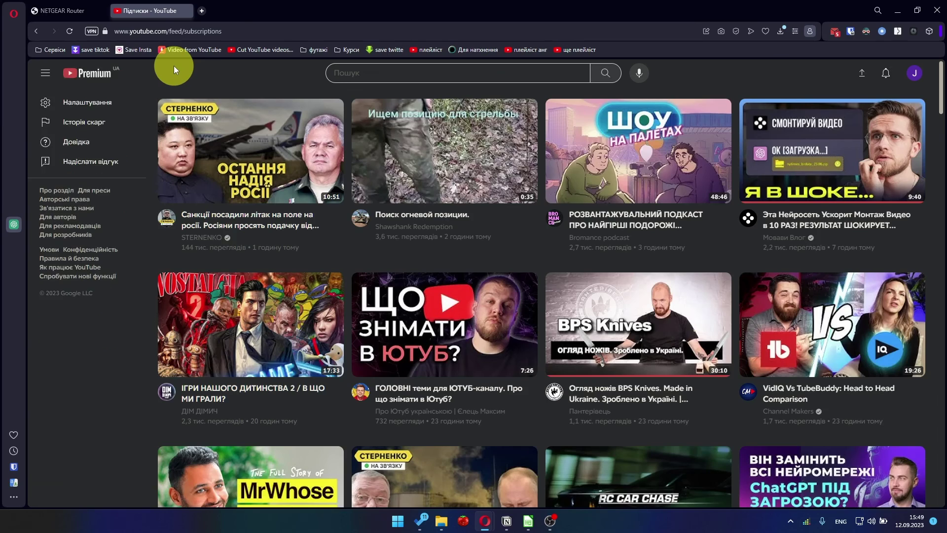